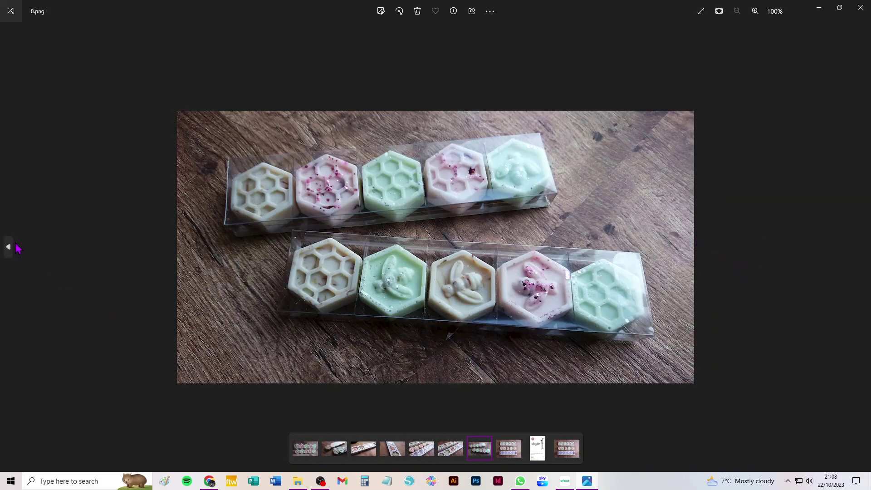
Step back two photos from 8.png to 6.png to show the bee-printed hexagon box example.
{"action": "left_click", "coordinate": [9, 245]}
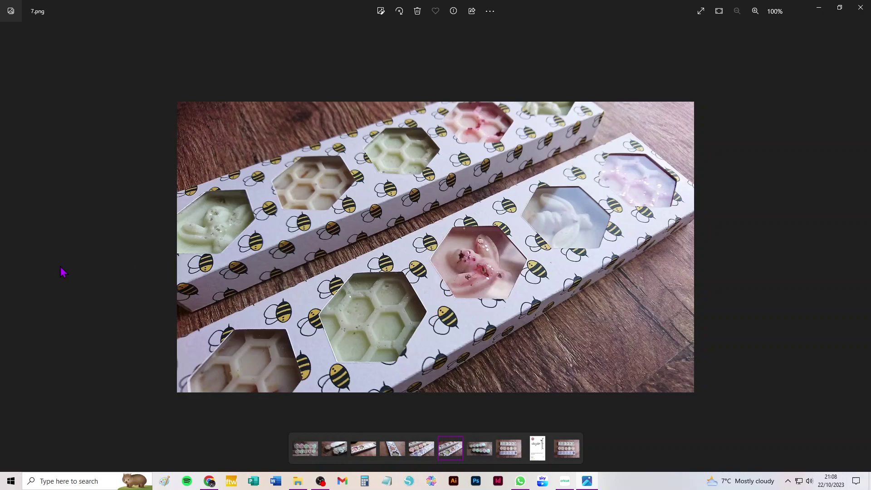
{"action": "left_click", "coordinate": [9, 246]}
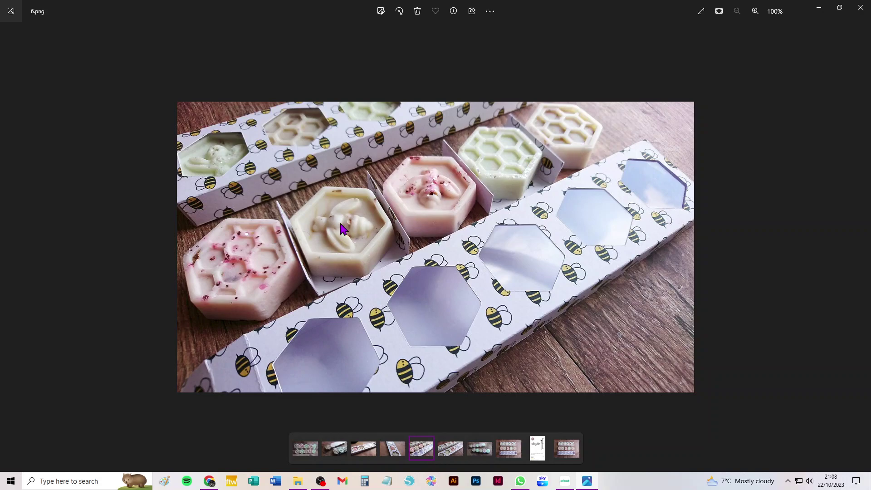
Add the uploaded Hex Melts Ts hexagon box template to the Design Space canvas.
{"action": "left_click", "coordinate": [567, 483]}
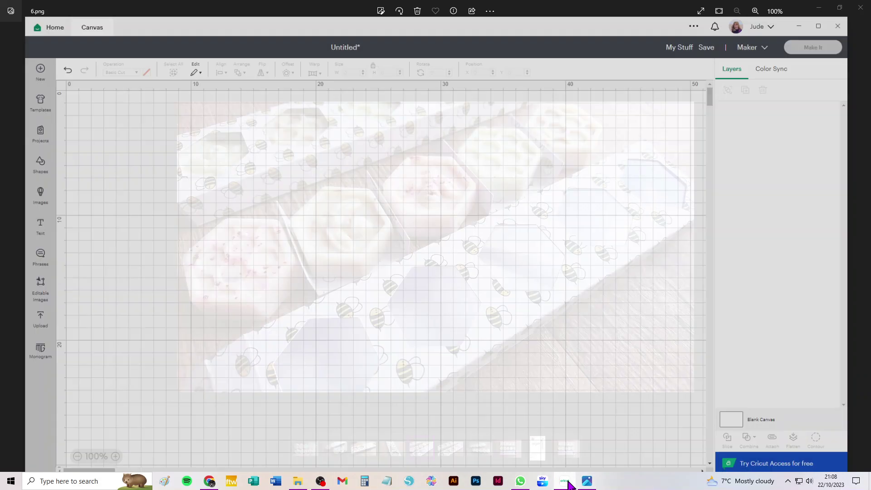
{"action": "left_click", "coordinate": [22, 312]}
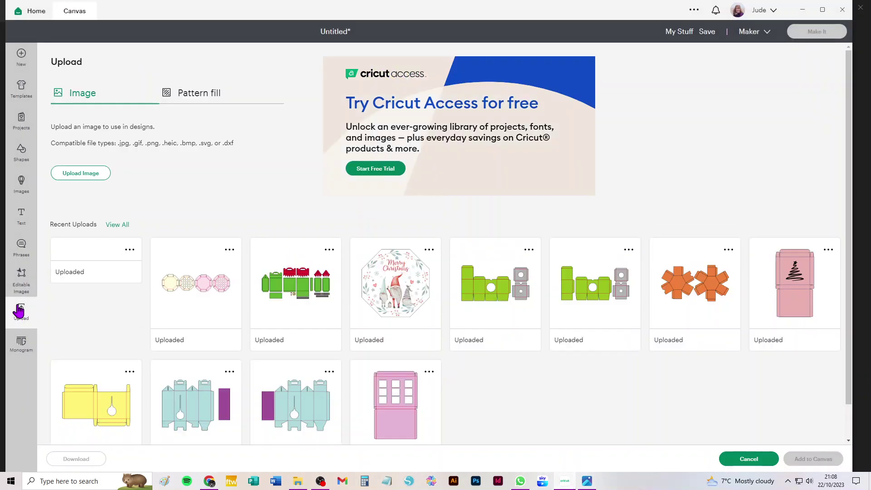
{"action": "left_click", "coordinate": [87, 282]}
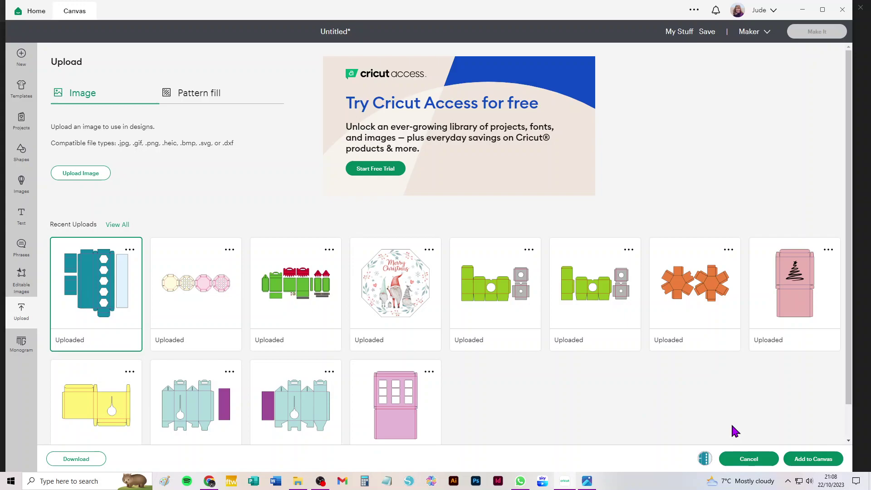
{"action": "left_click", "coordinate": [802, 465]}
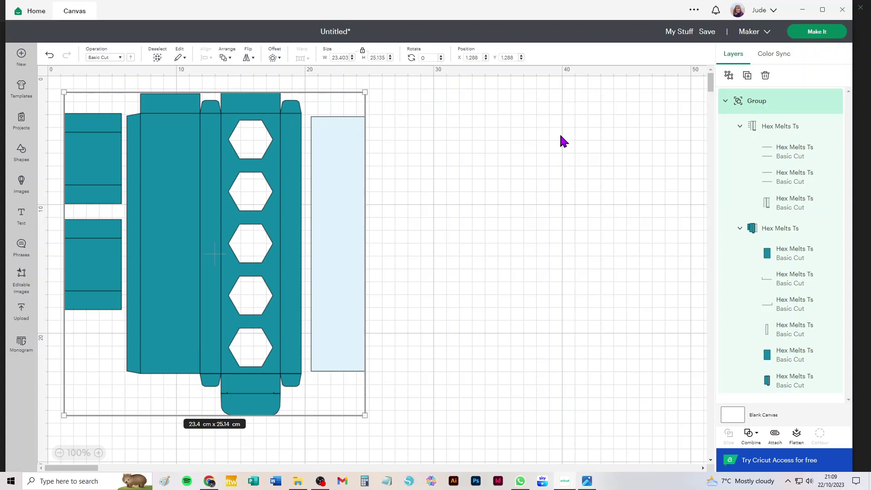
Change the first Hex Melts Ts subgroup's fold lines from Basic Cut to Score.
{"action": "left_click", "coordinate": [788, 131]}
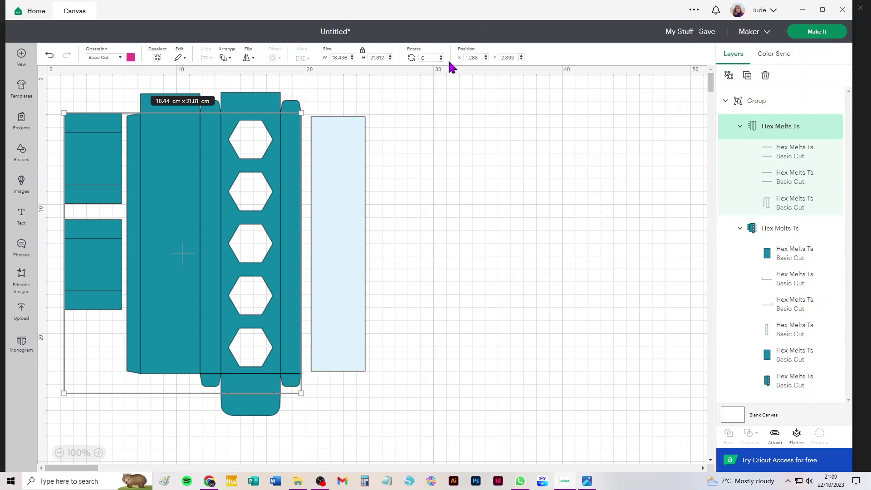
{"action": "left_click", "coordinate": [97, 64]}
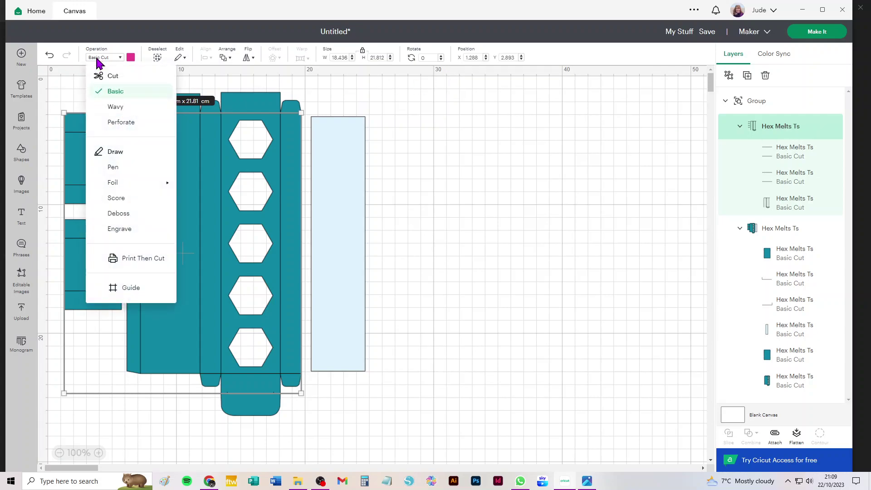
{"action": "left_click", "coordinate": [114, 199]}
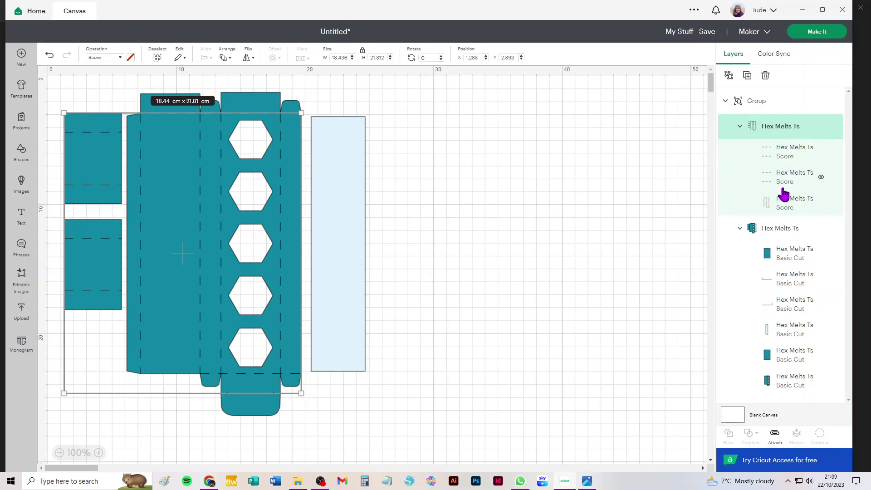
{"action": "left_click", "coordinate": [740, 127]}
{"action": "left_click", "coordinate": [740, 126]}
Ungroup the template and its nested groups until nine separate layers remain.
{"action": "left_click", "coordinate": [729, 76]}
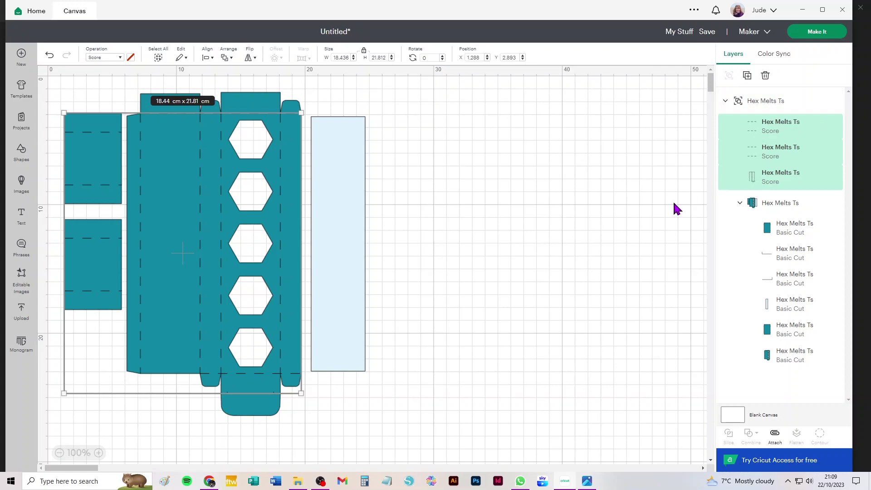
{"action": "left_click", "coordinate": [794, 203]}
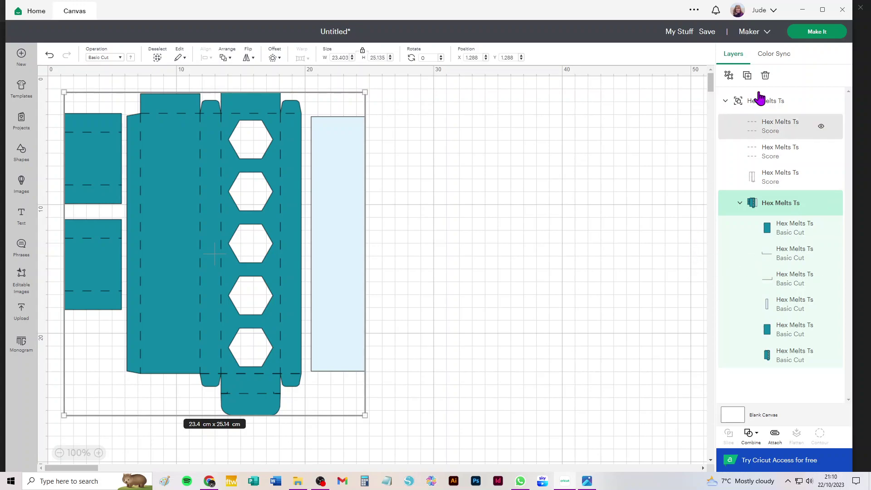
{"action": "left_click", "coordinate": [729, 76]}
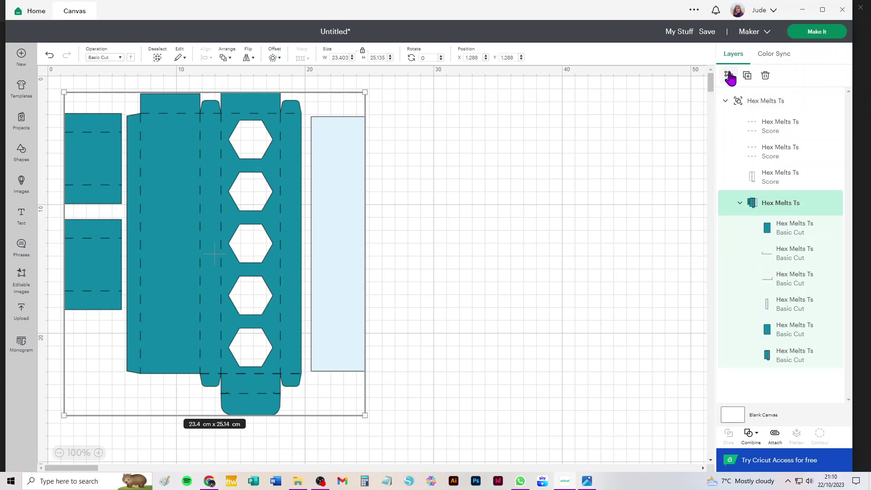
{"action": "left_click", "coordinate": [776, 103]}
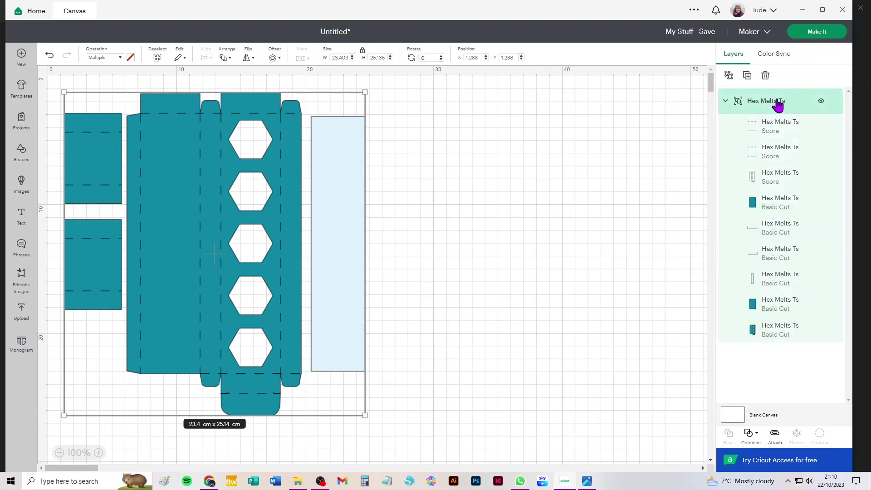
{"action": "left_click", "coordinate": [729, 77]}
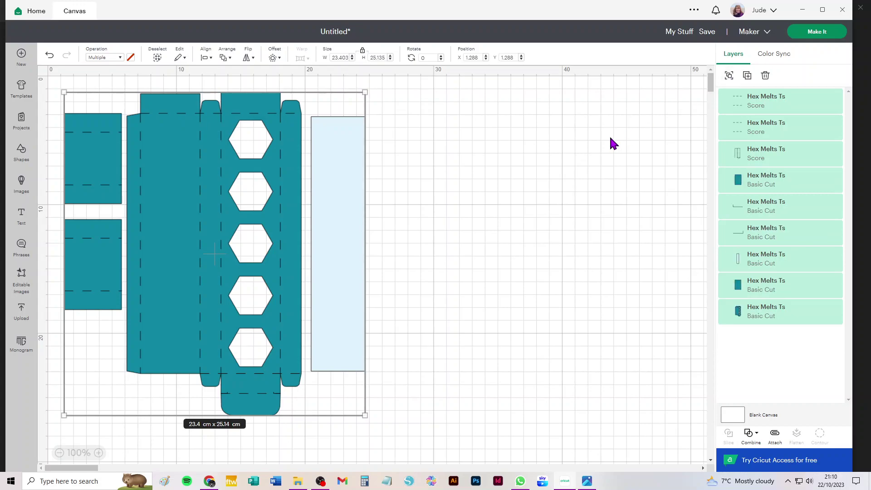
Test selecting all pieces with a marquee and Ctrl+A, then deselect everything.
{"action": "left_click", "coordinate": [553, 133]}
{"action": "left_click_drag", "start_coordinate": [414, 85], "coordinate": [56, 452]}
{"action": "left_click", "coordinate": [465, 164]}
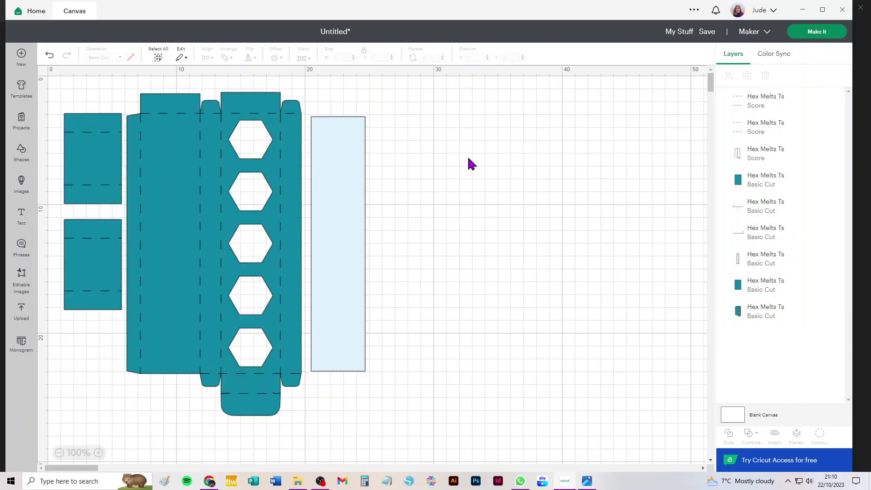
{"action": "left_click", "coordinate": [159, 58]}
{"action": "left_click", "coordinate": [504, 160]}
{"action": "key", "text": "ctrl+a"}
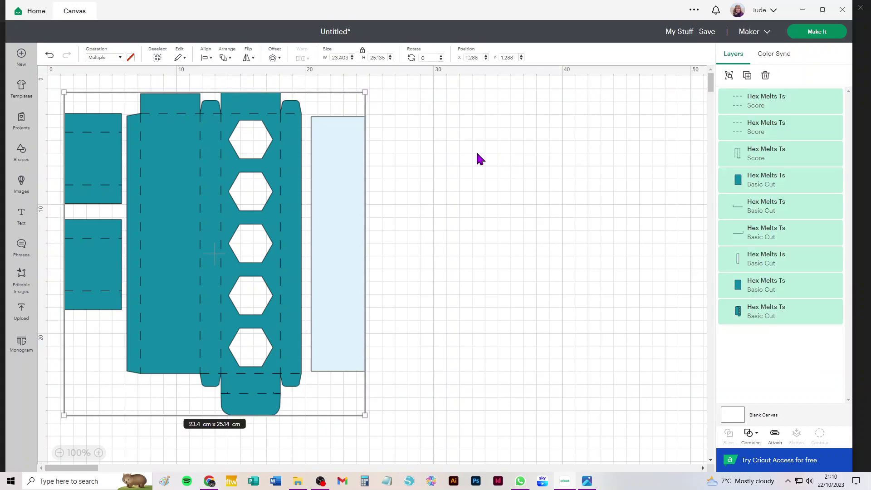
{"action": "left_click", "coordinate": [548, 137]}
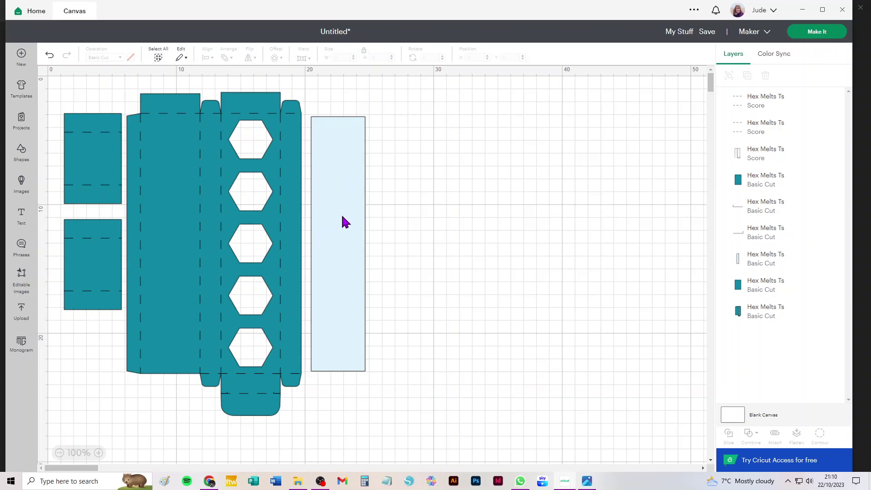
Attach the main box body pieces together and move the light-blue window panel beside it.
{"action": "left_click_drag", "start_coordinate": [341, 214], "coordinate": [452, 211]}
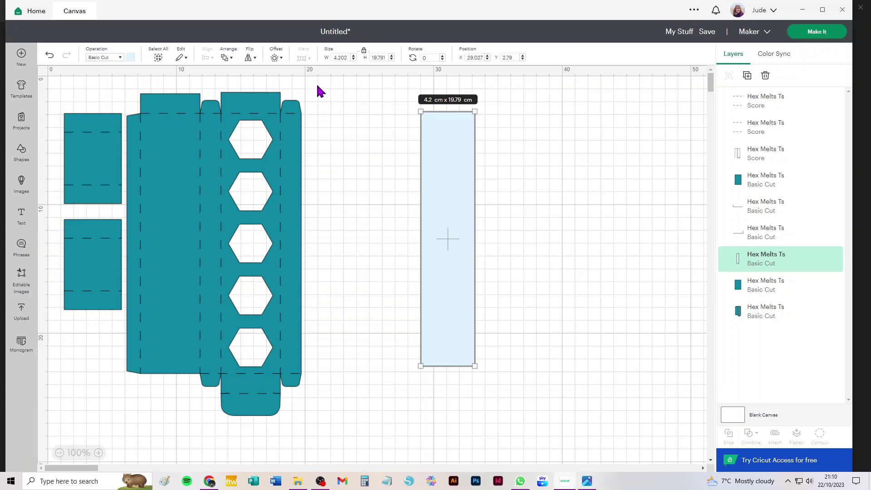
{"action": "left_click_drag", "start_coordinate": [317, 83], "coordinate": [129, 443]}
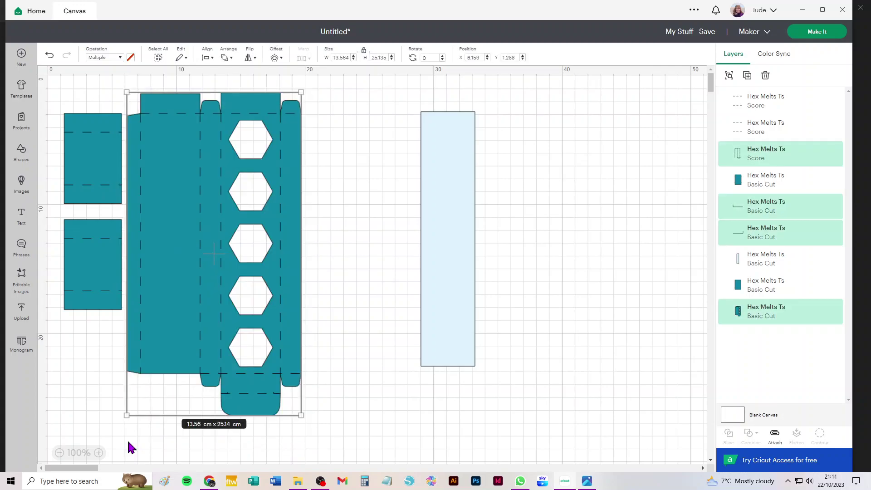
{"action": "left_click", "coordinate": [775, 437]}
{"action": "left_click", "coordinate": [481, 313]}
{"action": "left_click_drag", "start_coordinate": [448, 279], "coordinate": [529, 291]}
{"action": "left_click_drag", "start_coordinate": [208, 344], "coordinate": [378, 335]}
Attach the upper and lower left end flaps each to their score lines.
{"action": "left_click_drag", "start_coordinate": [157, 96], "coordinate": [53, 209]}
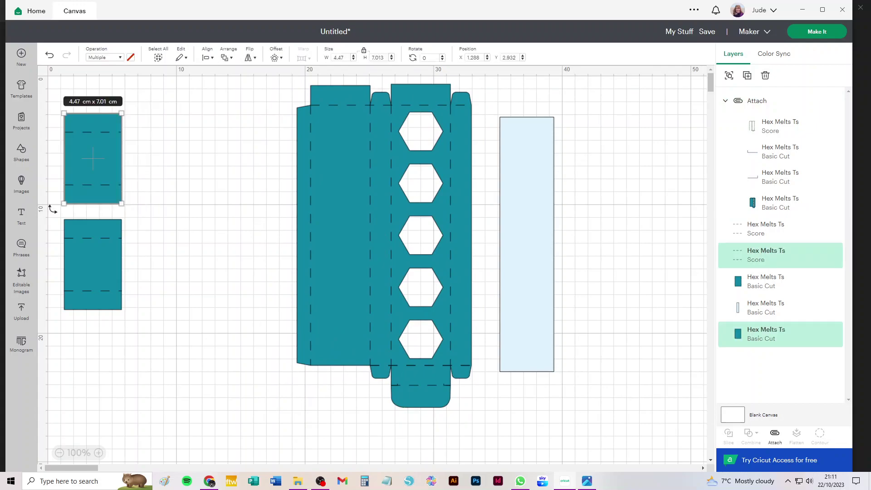
{"action": "left_click", "coordinate": [774, 435]}
{"action": "left_click", "coordinate": [136, 329]}
{"action": "left_click_drag", "start_coordinate": [137, 328], "coordinate": [43, 210]}
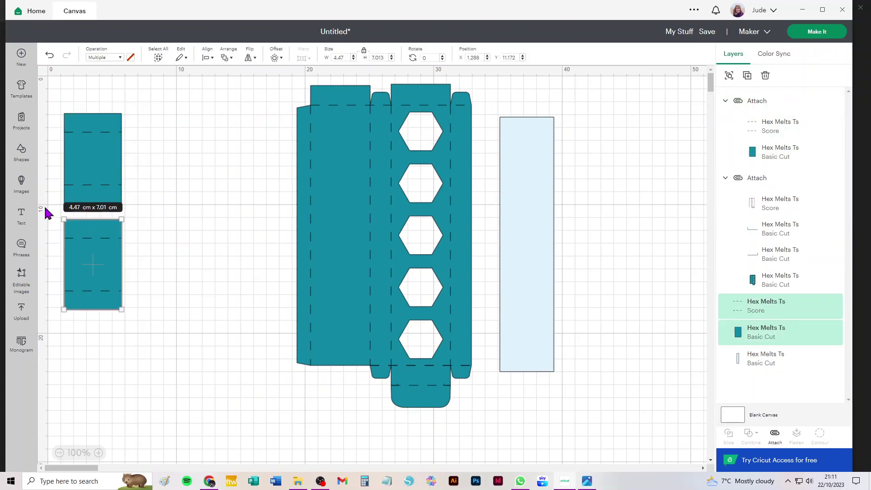
{"action": "left_click", "coordinate": [775, 434]}
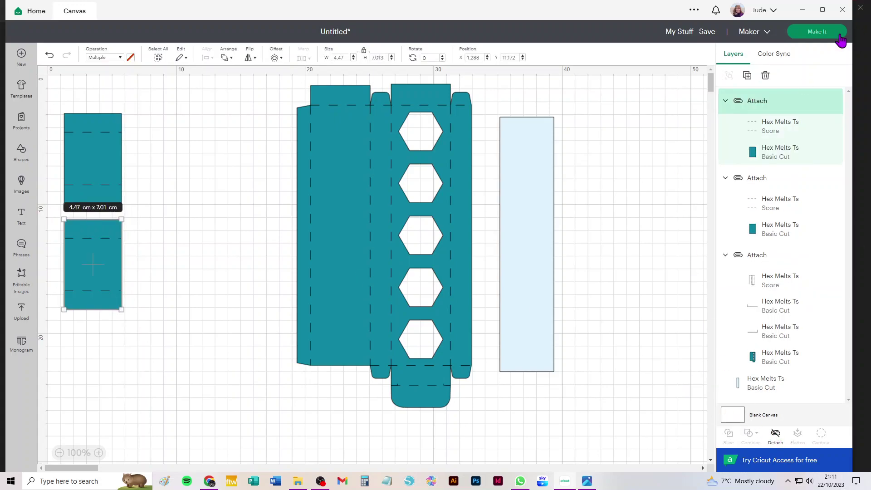
Move both small panels to the right and shift the hexagon box slightly left and down.
{"action": "left_click", "coordinate": [202, 208]}
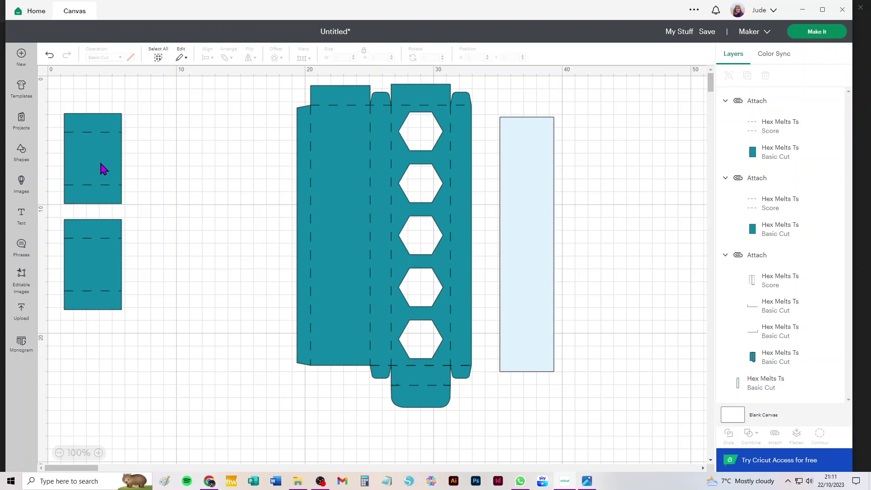
{"action": "left_click_drag", "start_coordinate": [102, 167], "coordinate": [186, 159]}
{"action": "left_click_drag", "start_coordinate": [93, 263], "coordinate": [205, 283]}
{"action": "left_click_drag", "start_coordinate": [377, 245], "coordinate": [363, 260]}
{"action": "left_click", "coordinate": [823, 34]}
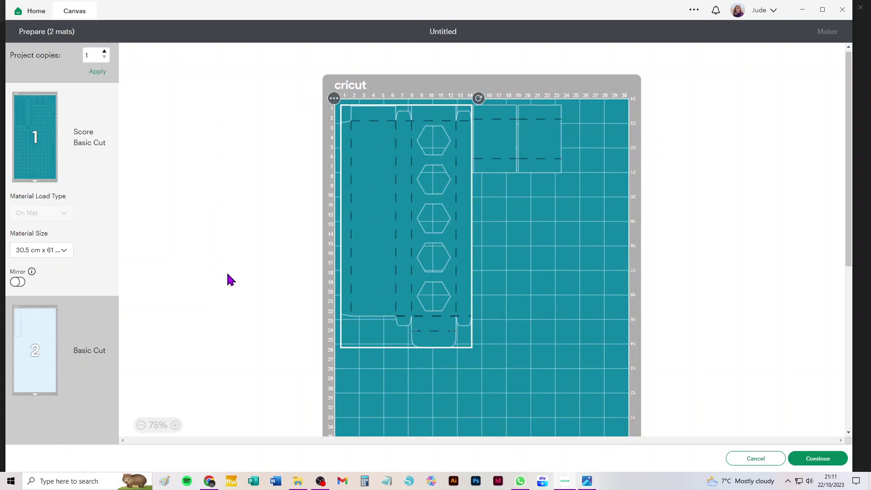
{"action": "left_click", "coordinate": [54, 251]}
{"action": "left_click", "coordinate": [50, 267]}
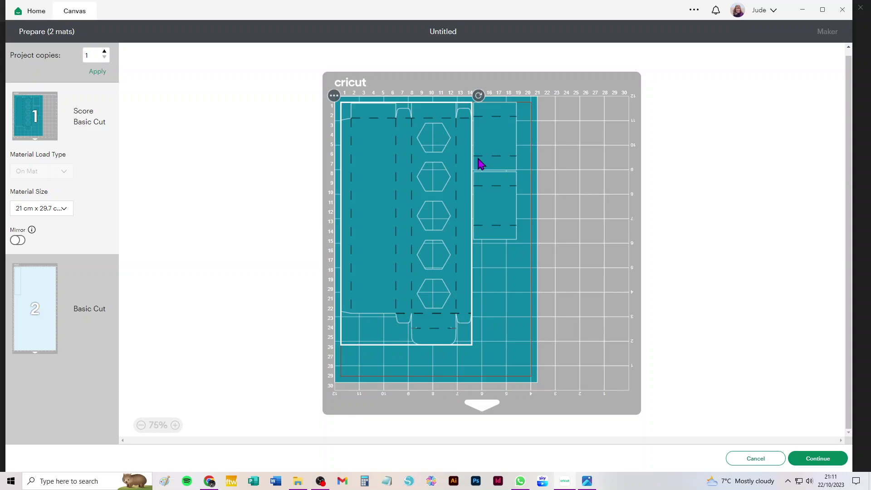
{"action": "left_click", "coordinate": [27, 300]}
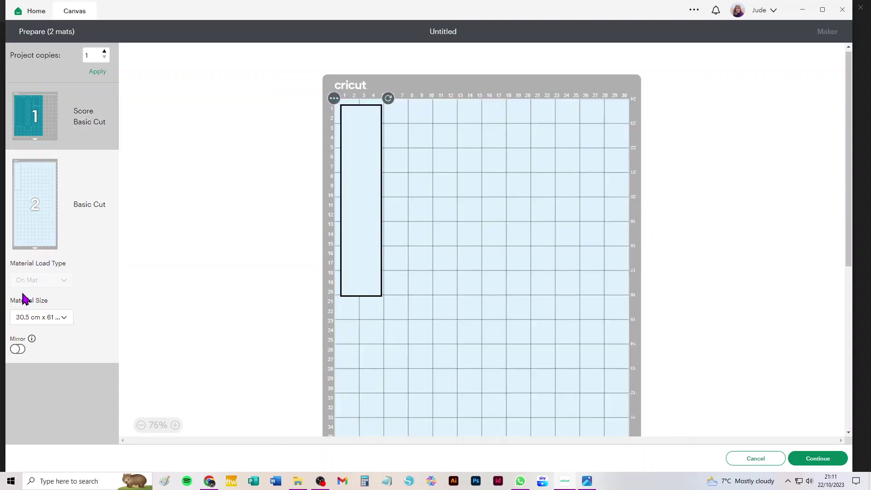
{"action": "left_click", "coordinate": [57, 324]}
{"action": "left_click", "coordinate": [51, 358]}
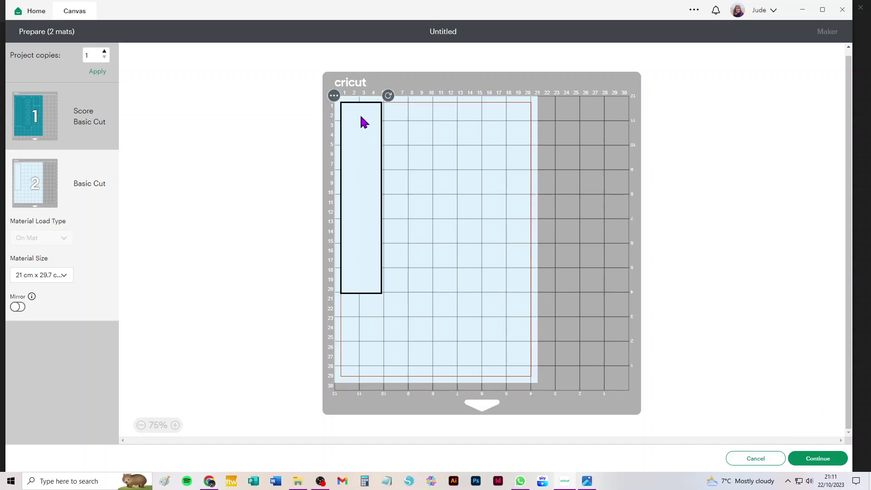
{"action": "left_click_drag", "start_coordinate": [390, 97], "coordinate": [502, 257]}
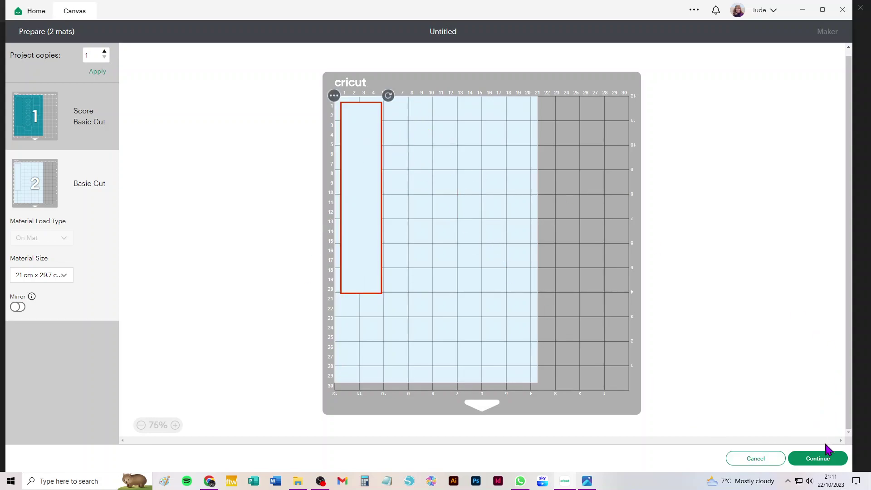
Back on the canvas, move the box top-left and rotate the window strip 90° to horizontal.
{"action": "left_click", "coordinate": [751, 458]}
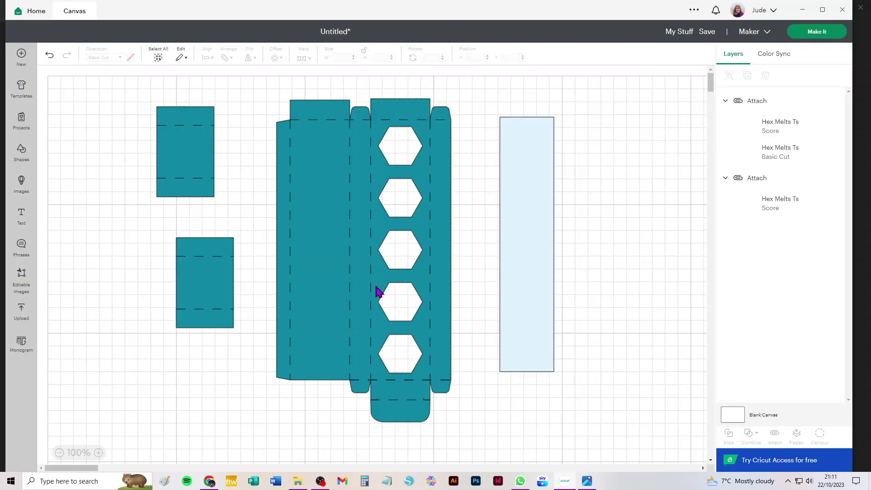
{"action": "left_click_drag", "start_coordinate": [313, 195], "coordinate": [96, 198]}
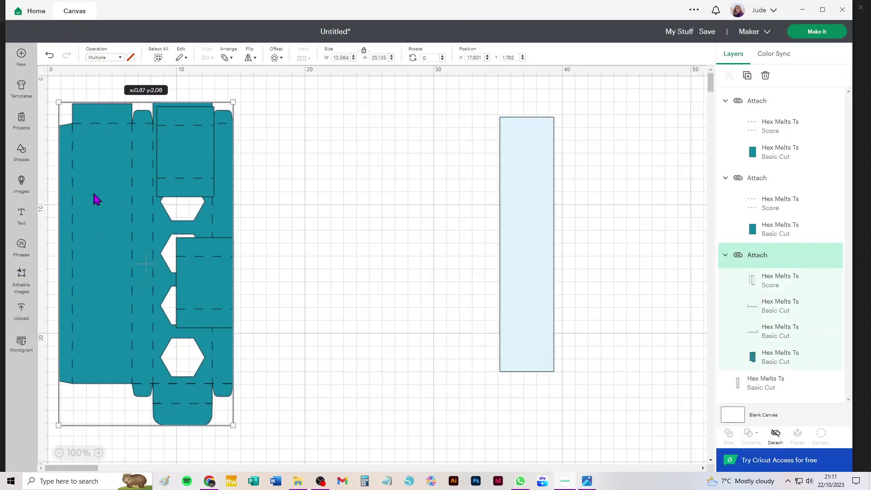
{"action": "left_click_drag", "start_coordinate": [516, 184], "coordinate": [431, 186]}
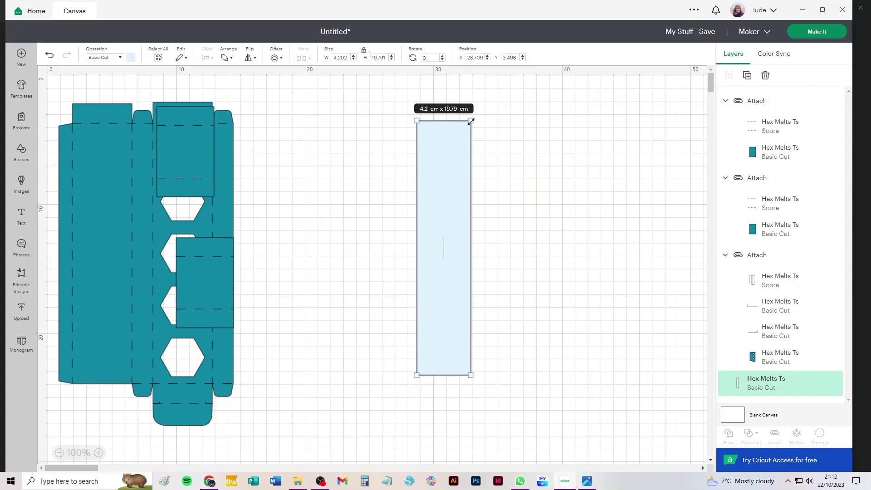
{"action": "left_click_drag", "start_coordinate": [479, 113], "coordinate": [573, 307]}
{"action": "left_click_drag", "start_coordinate": [468, 237], "coordinate": [463, 136]}
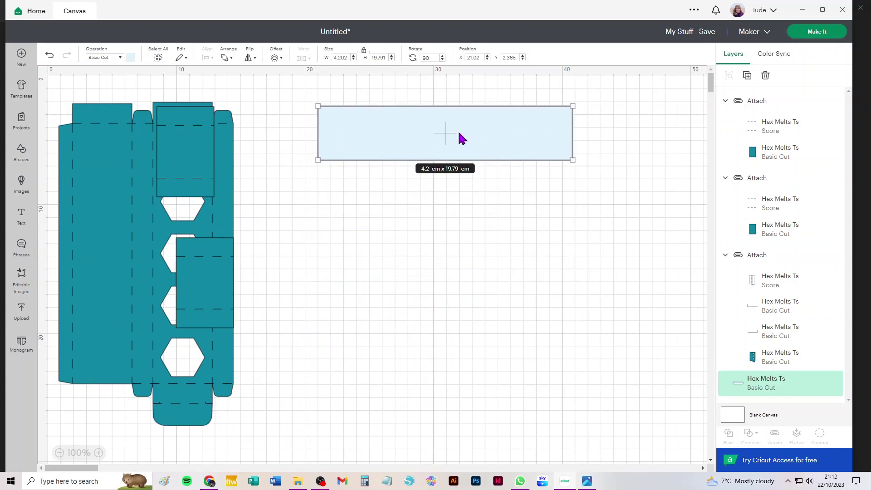
Paste five copies of the window strip, stack all six in a column, and select them.
{"action": "key", "text": "ctrl+c"}
{"action": "key", "text": "ctrl+v"}
{"action": "left_click_drag", "start_coordinate": [210, 116], "coordinate": [466, 190]}
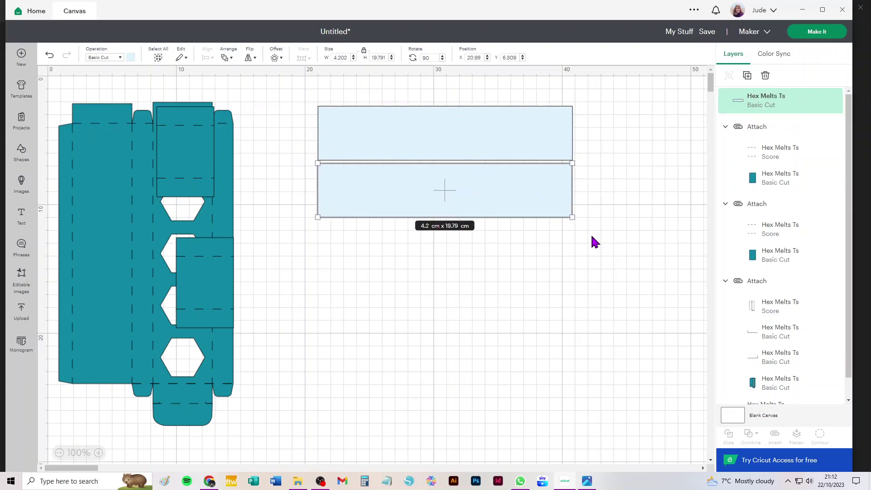
{"action": "key", "text": "ctrl+v"}
{"action": "left_click_drag", "start_coordinate": [222, 145], "coordinate": [452, 260]}
{"action": "key", "text": "ctrl+v"}
{"action": "left_click_drag", "start_coordinate": [194, 189], "coordinate": [393, 311]}
{"action": "key", "text": "ctrl+v"}
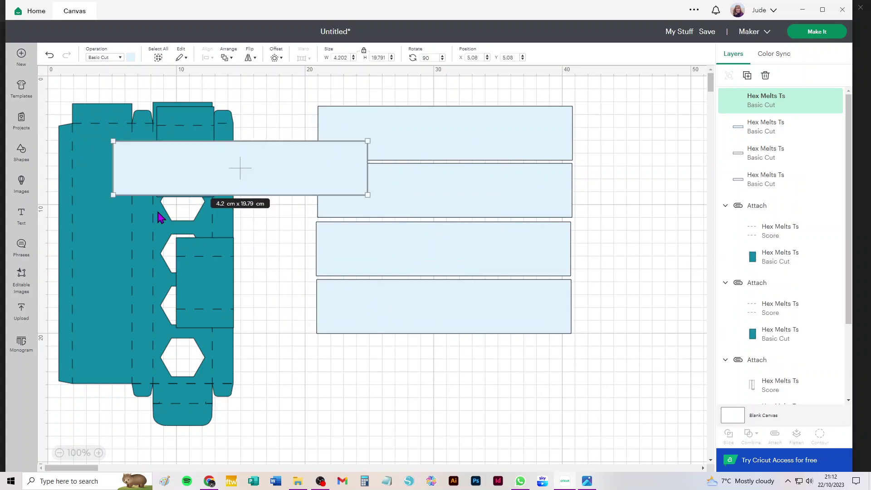
{"action": "left_click_drag", "start_coordinate": [163, 188], "coordinate": [357, 369]}
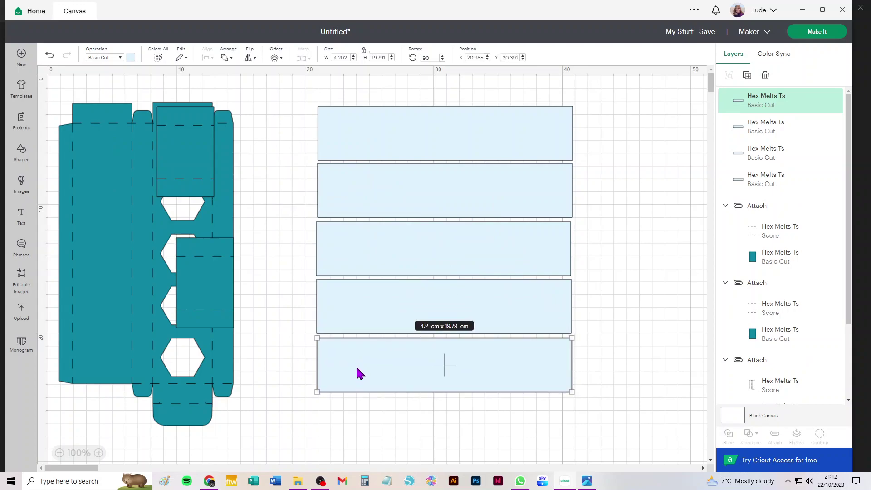
{"action": "key", "text": "ctrl+v"}
{"action": "left_click_drag", "start_coordinate": [200, 195], "coordinate": [385, 426]}
{"action": "left_click_drag", "start_coordinate": [624, 130], "coordinate": [282, 430]}
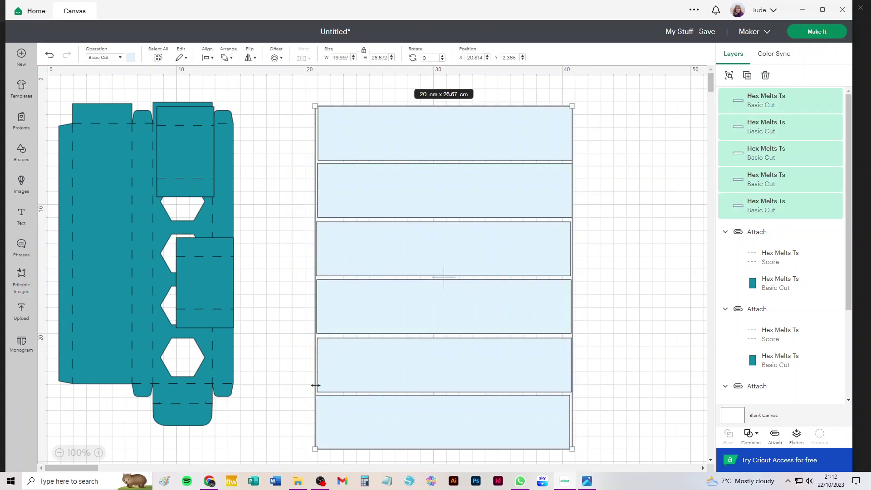
Center the six window strips horizontally, distribute them vertically, and attach them together.
{"action": "left_click", "coordinate": [208, 62]}
{"action": "left_click", "coordinate": [245, 106]}
{"action": "left_click", "coordinate": [208, 57]}
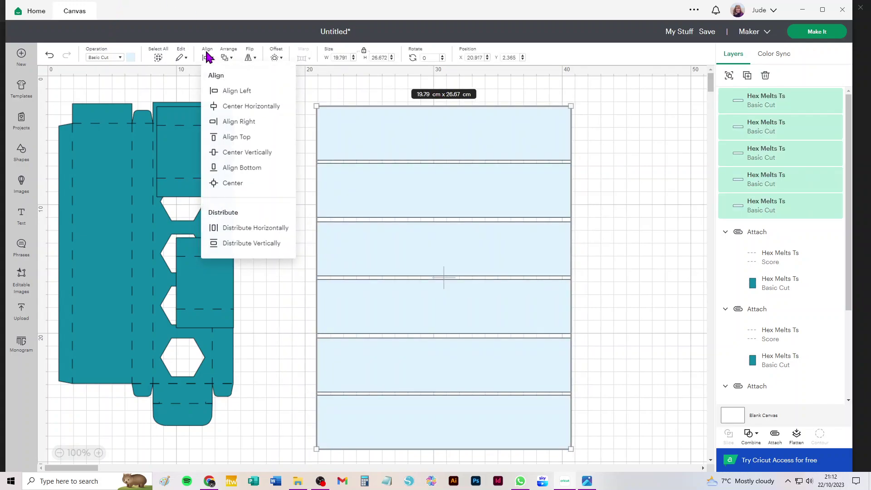
{"action": "left_click", "coordinate": [243, 244]}
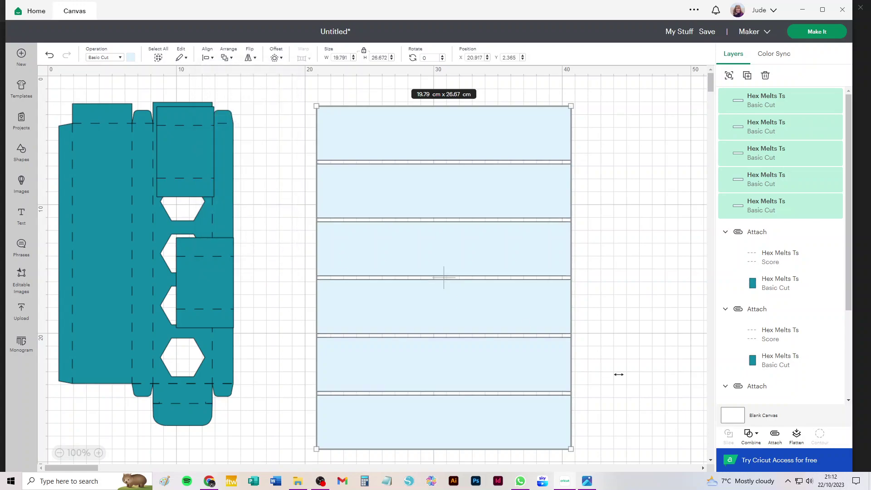
{"action": "left_click", "coordinate": [775, 435]}
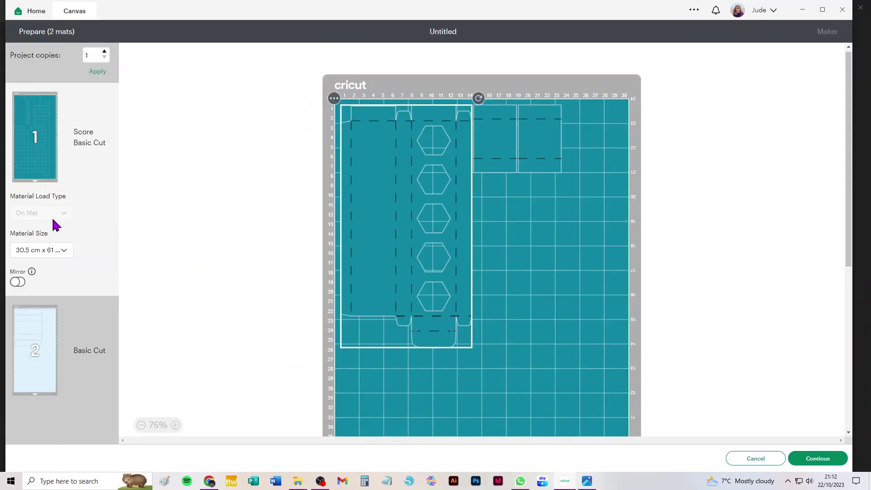
Choose 21 x 29.7 cm material for mat 1 and 30.5 x 30.5 cm for mat 2.
{"action": "left_click", "coordinate": [65, 254]}
{"action": "left_click", "coordinate": [58, 269]}
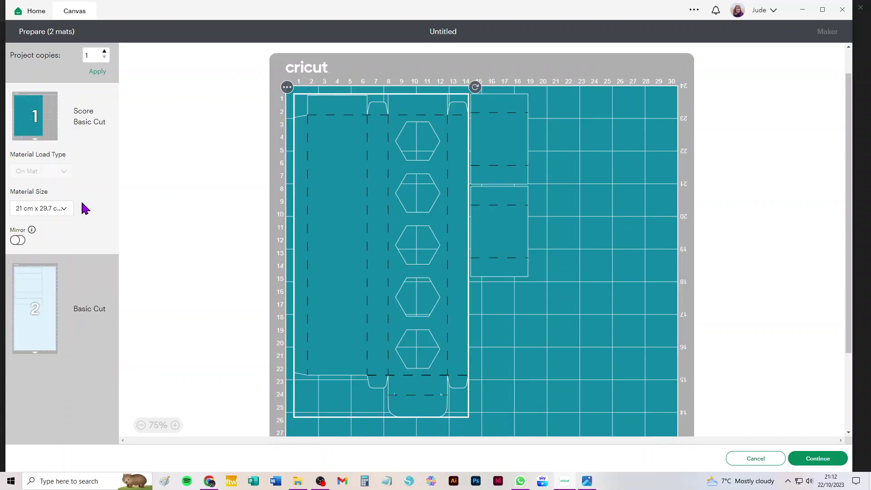
{"action": "left_click", "coordinate": [28, 297]}
{"action": "left_click", "coordinate": [46, 317]}
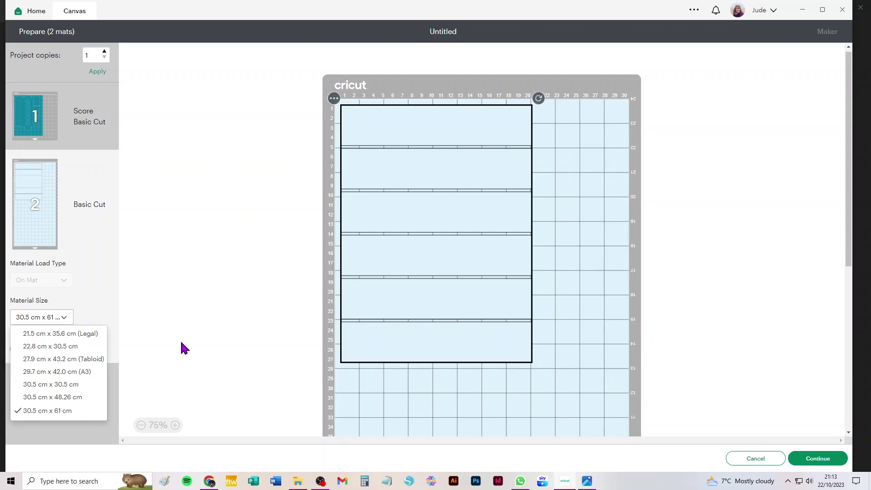
{"action": "left_click", "coordinate": [45, 385]}
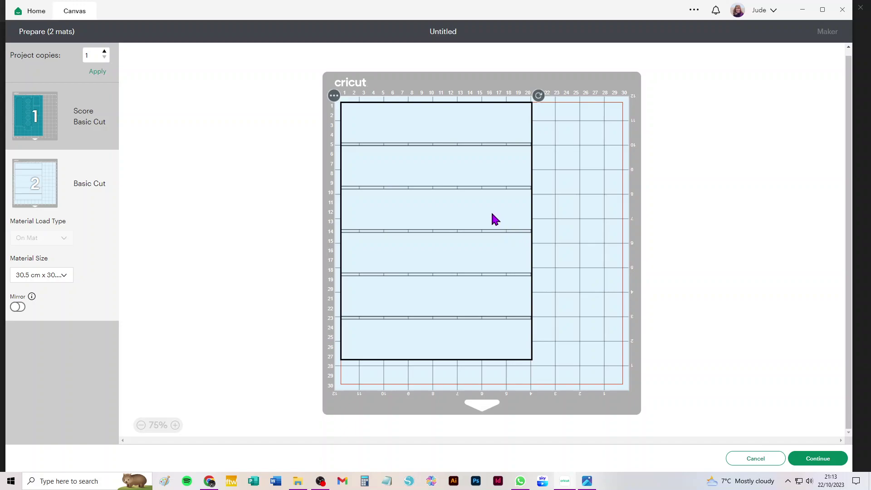
Cancel mat preparation to go back to the design canvas.
{"action": "left_click", "coordinate": [755, 458]}
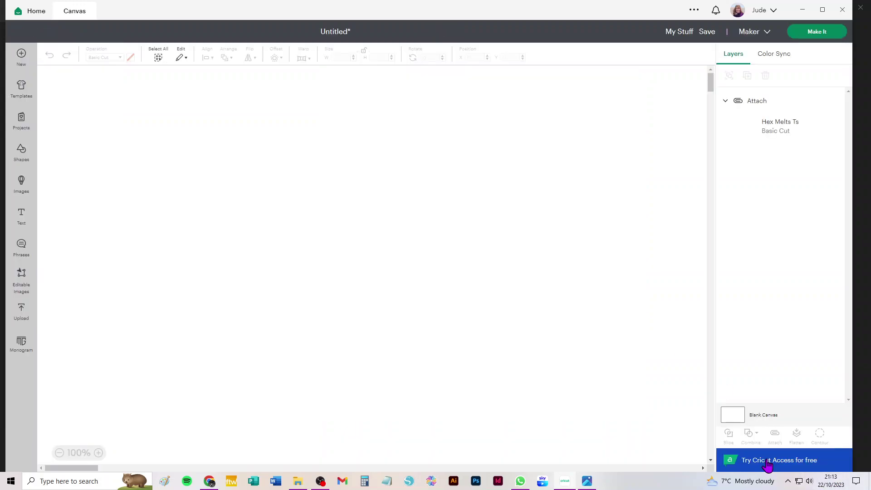